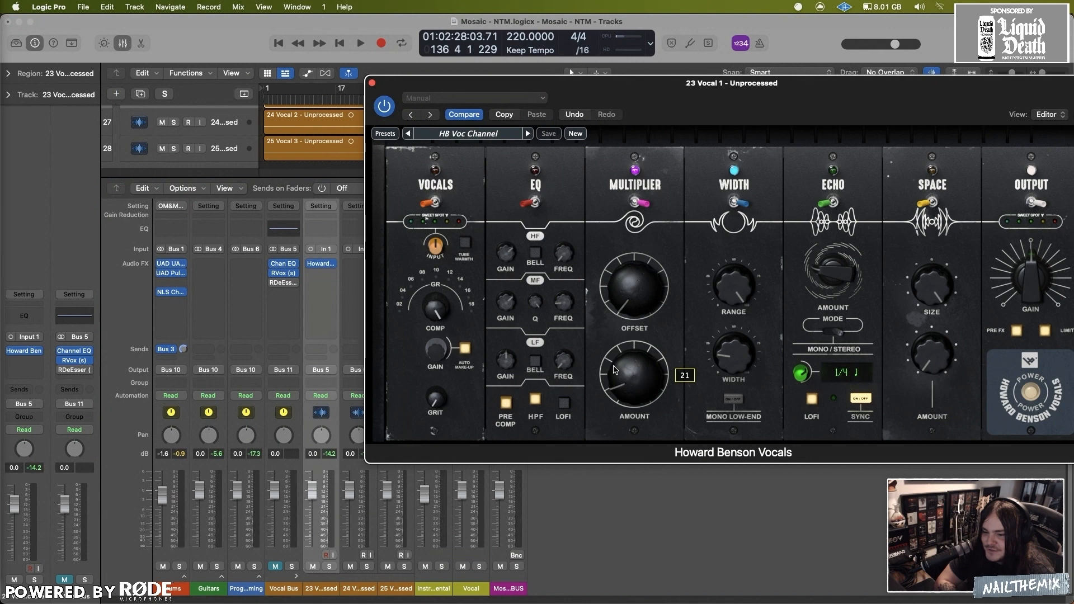
Adjust the Width section's width amount to about 29, and switch on Echo with a 1/2-note time
mouse_move(721, 363)
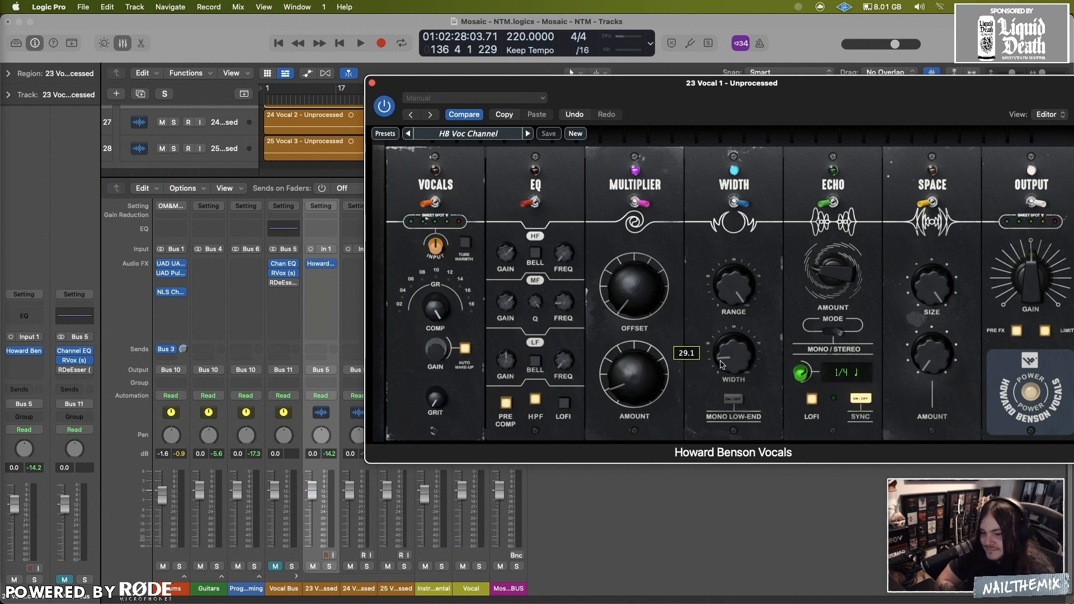
drag(722, 363, 720, 365)
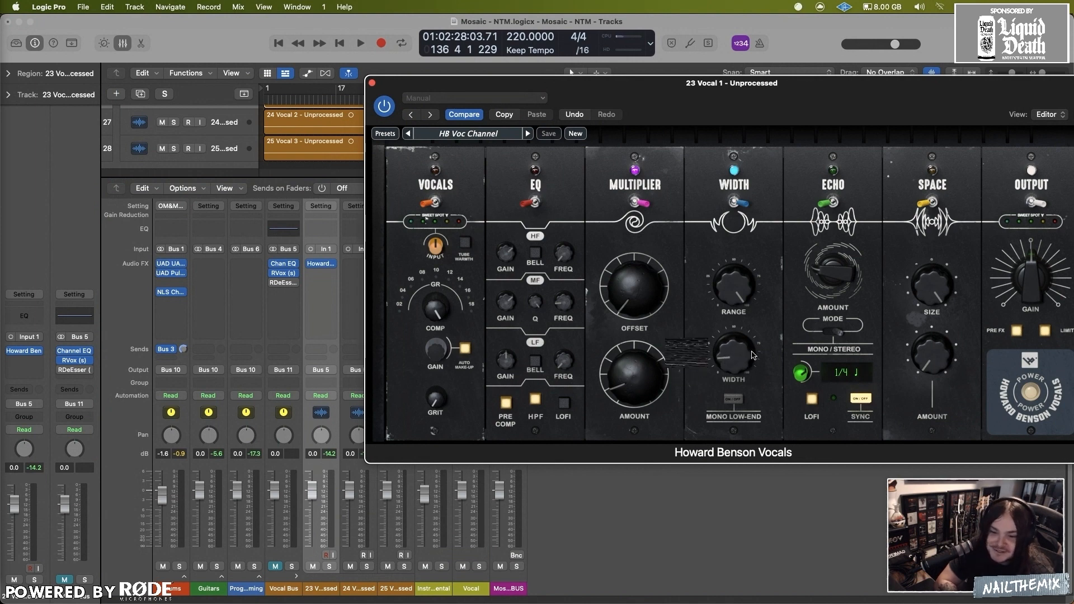
click(829, 203)
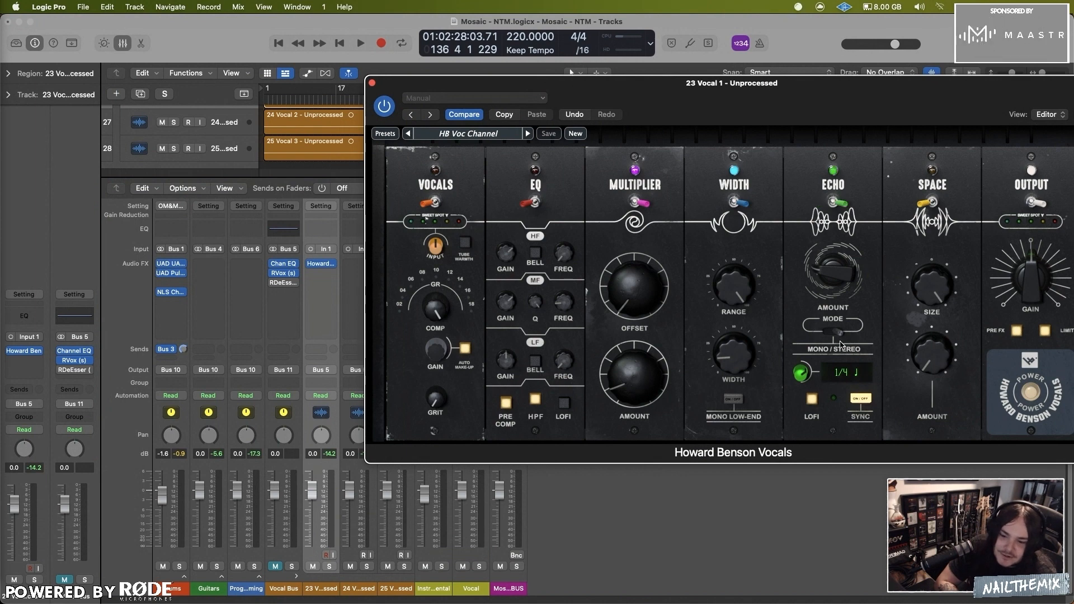
drag(798, 378, 798, 370)
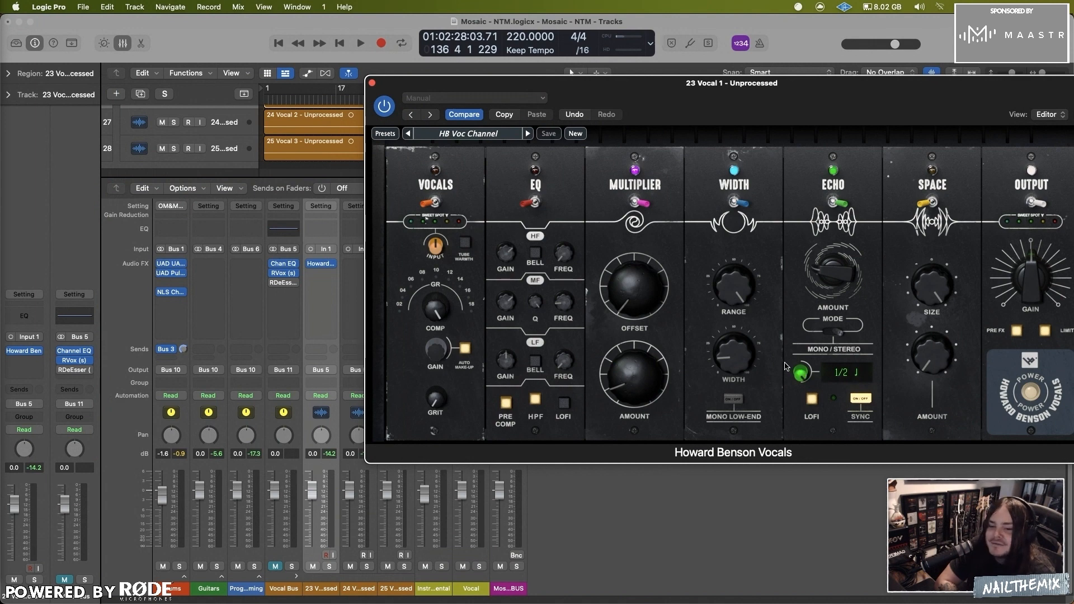
Switch on the Space section and raise its amount to about 16
click(932, 204)
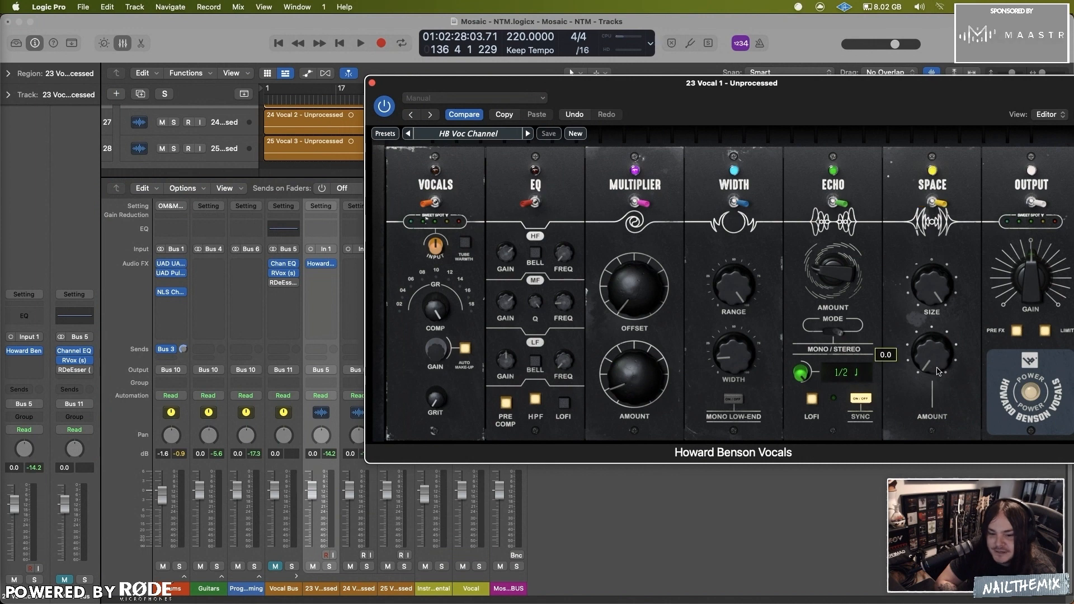
drag(925, 361, 924, 358)
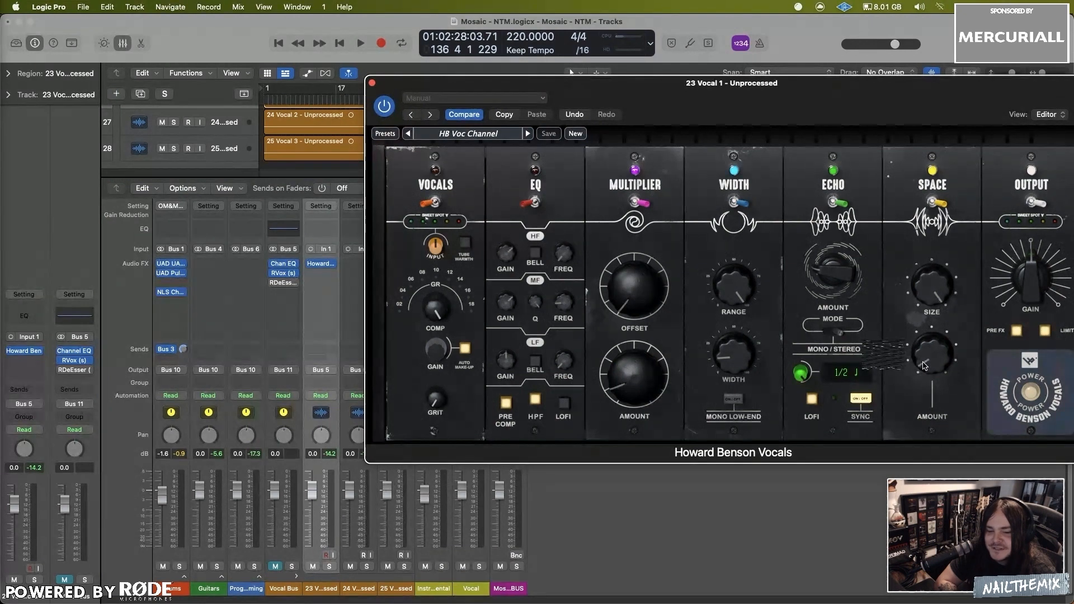
drag(922, 364, 920, 364)
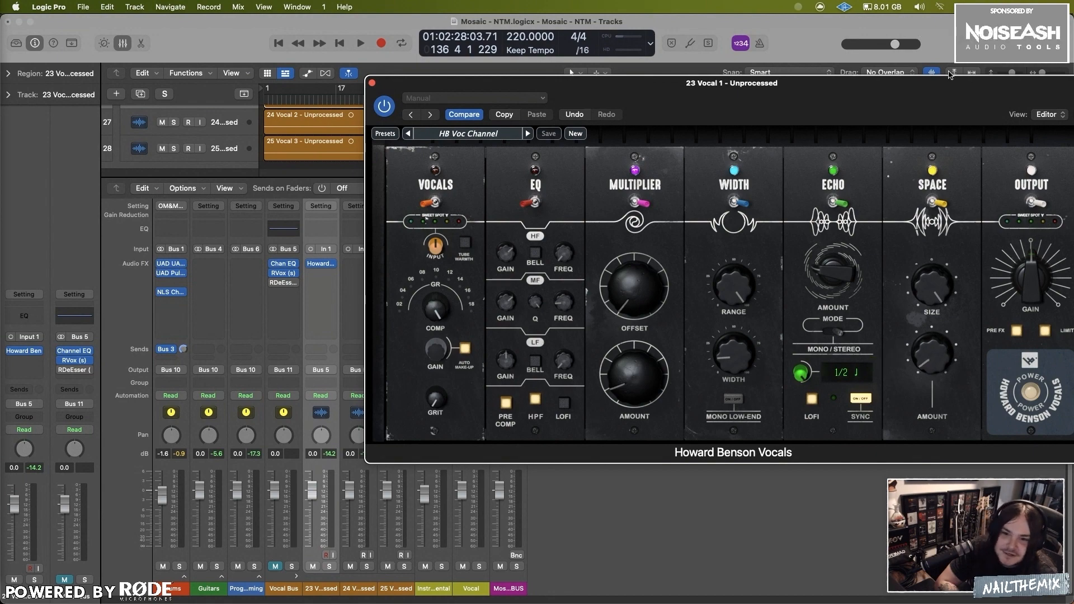
Toggle the Echo section's LoFi option off and back on
drag(954, 82, 809, 72)
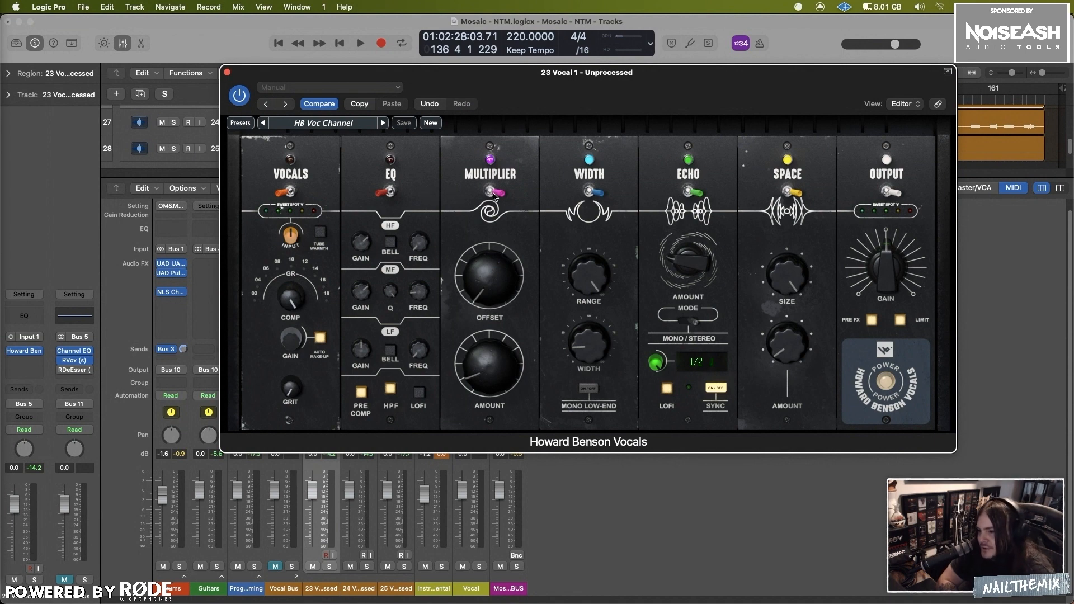
drag(617, 72, 680, 114)
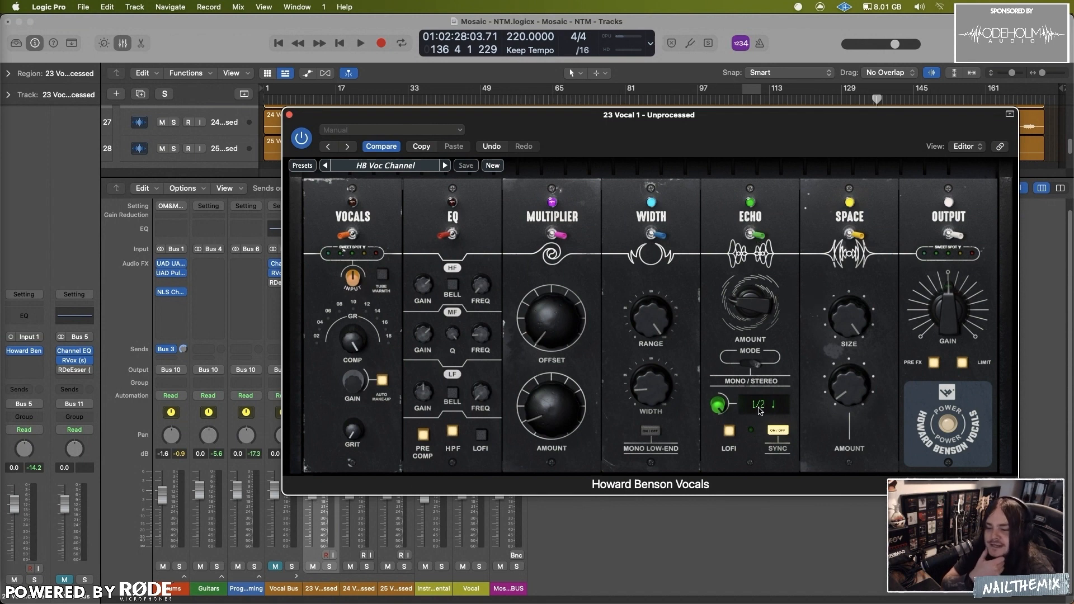
click(730, 433)
click(730, 433)
click(730, 433)
click(729, 433)
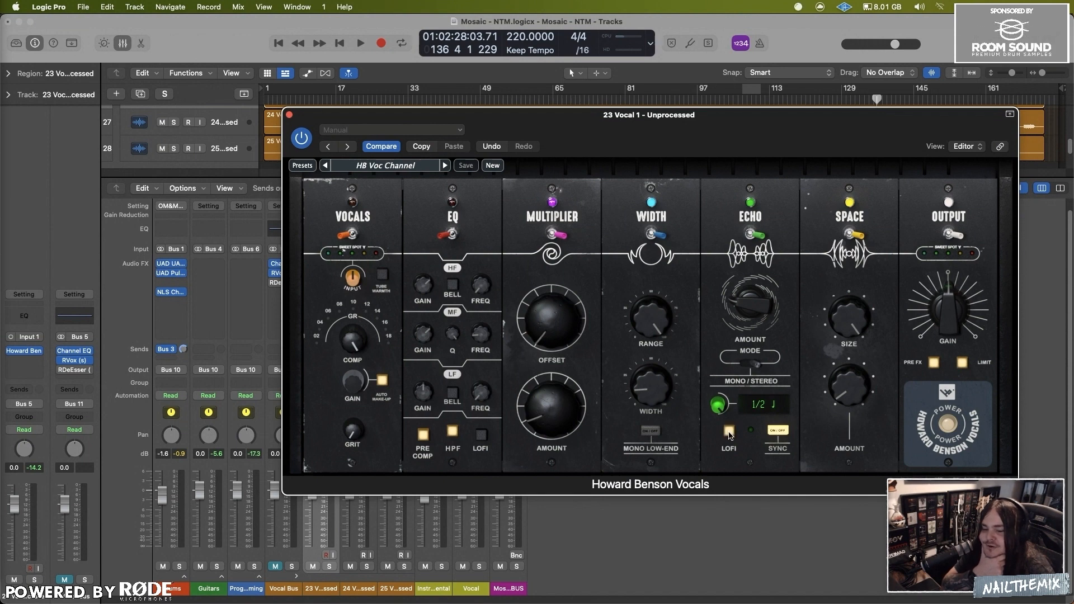
click(729, 433)
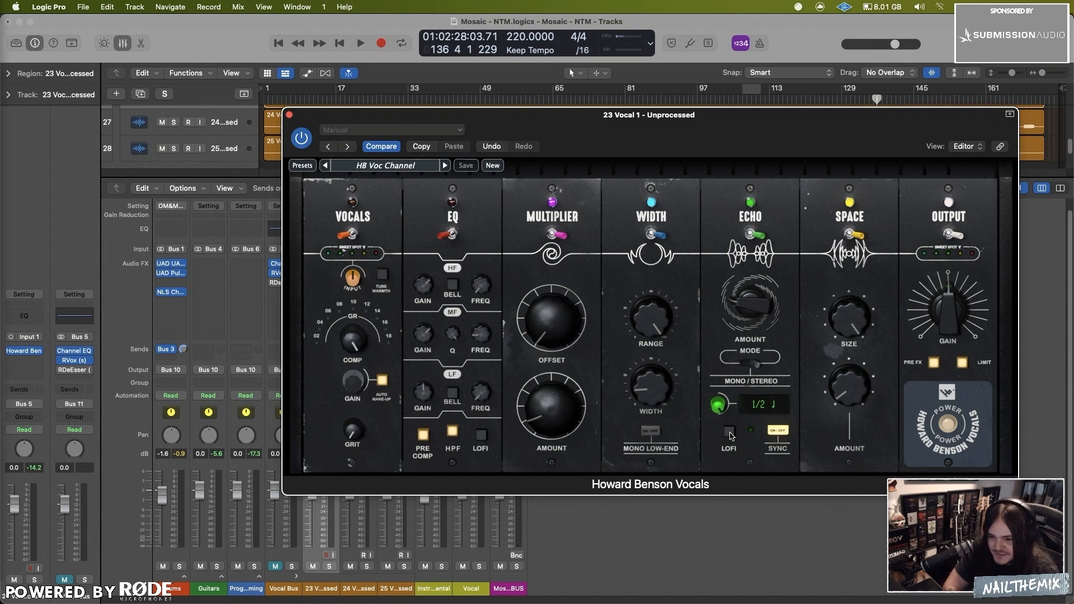
click(730, 432)
Return the playhead to the song's start and copy Vocal 1's Howard Benson Vocals plug-in onto the Vocal 2 and Vocal 3 channels
mouse_move(860, 399)
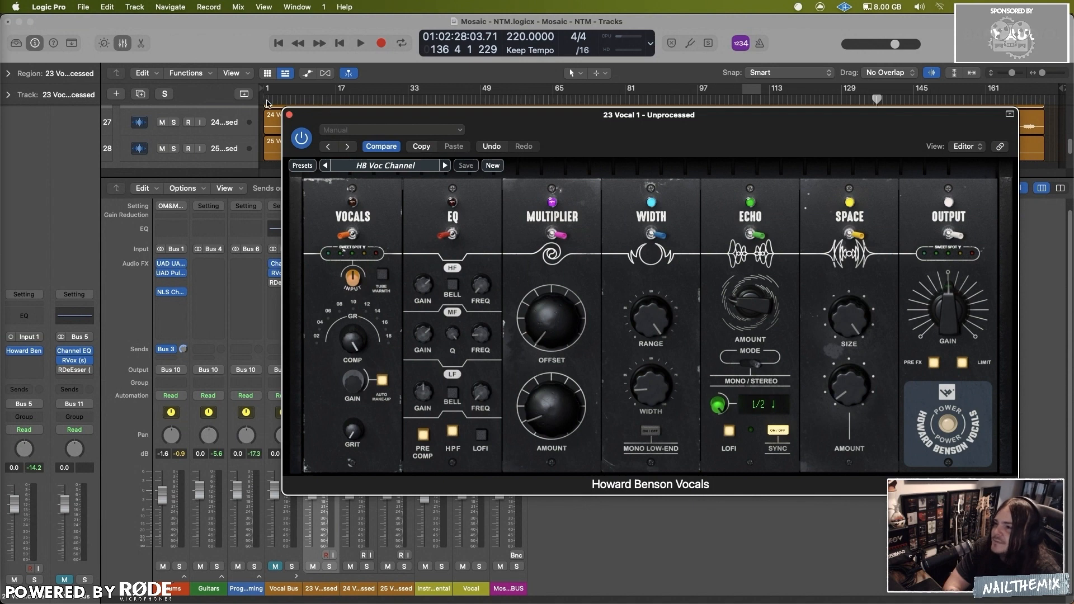
click(340, 43)
drag(351, 120, 490, 107)
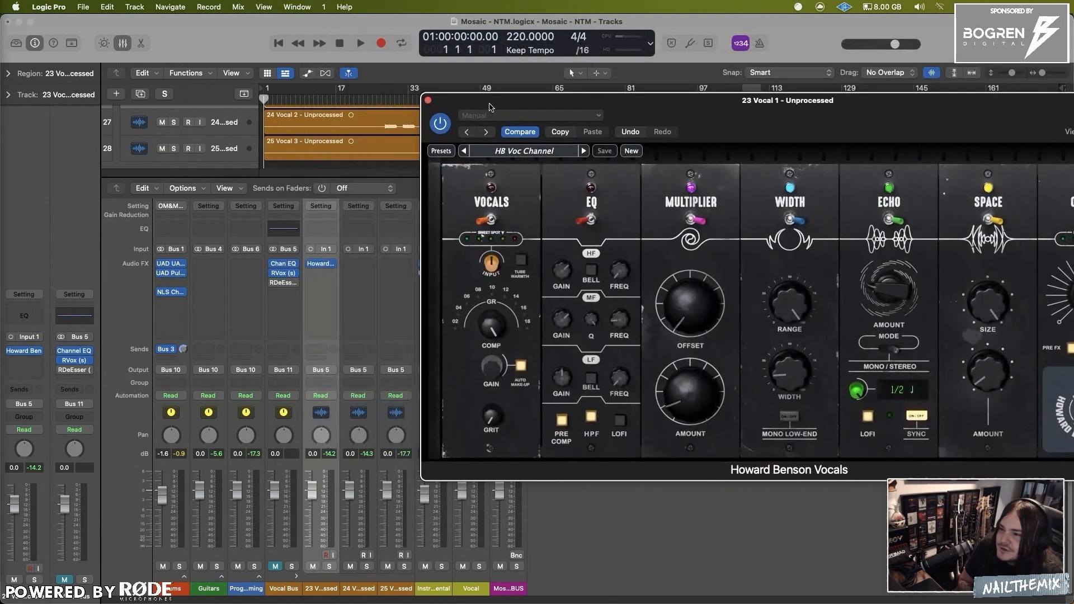
click(427, 100)
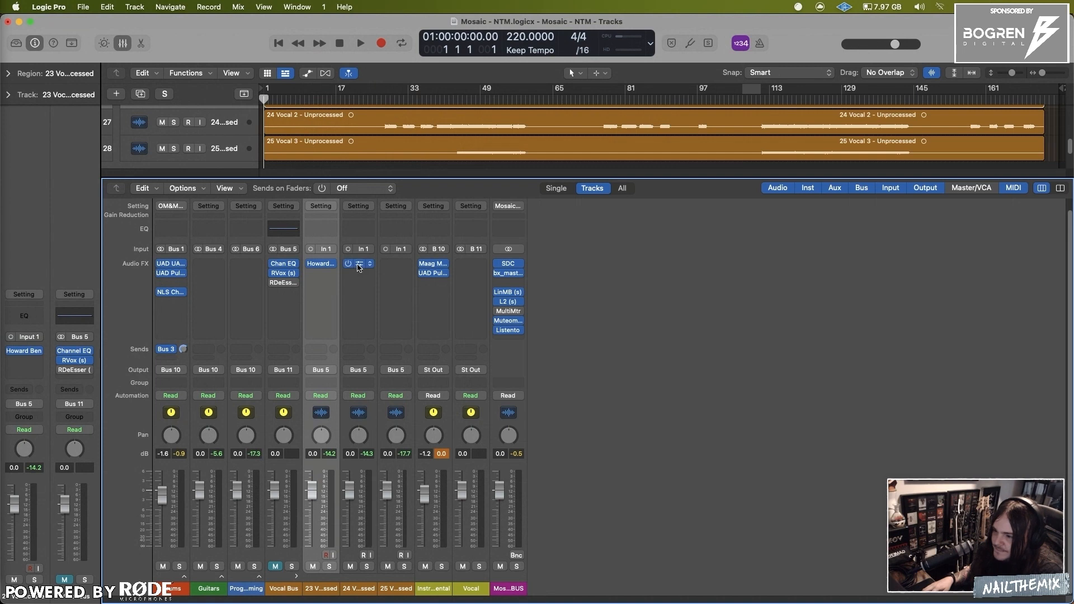
drag(358, 267, 396, 264)
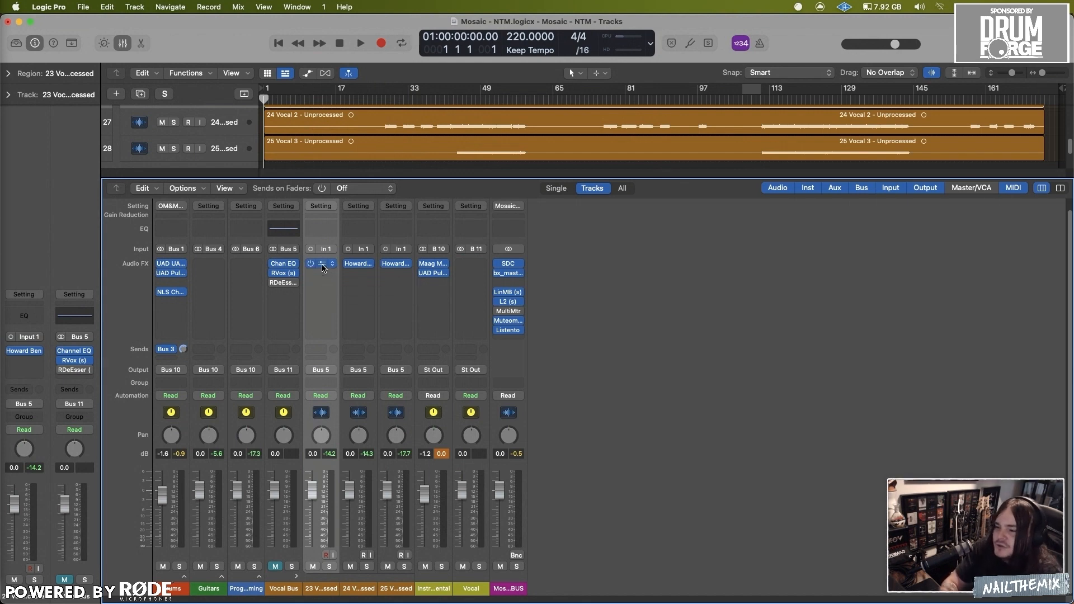
Open the Howard Benson Vocals settings of the Vocal 1 channel for review
click(367, 268)
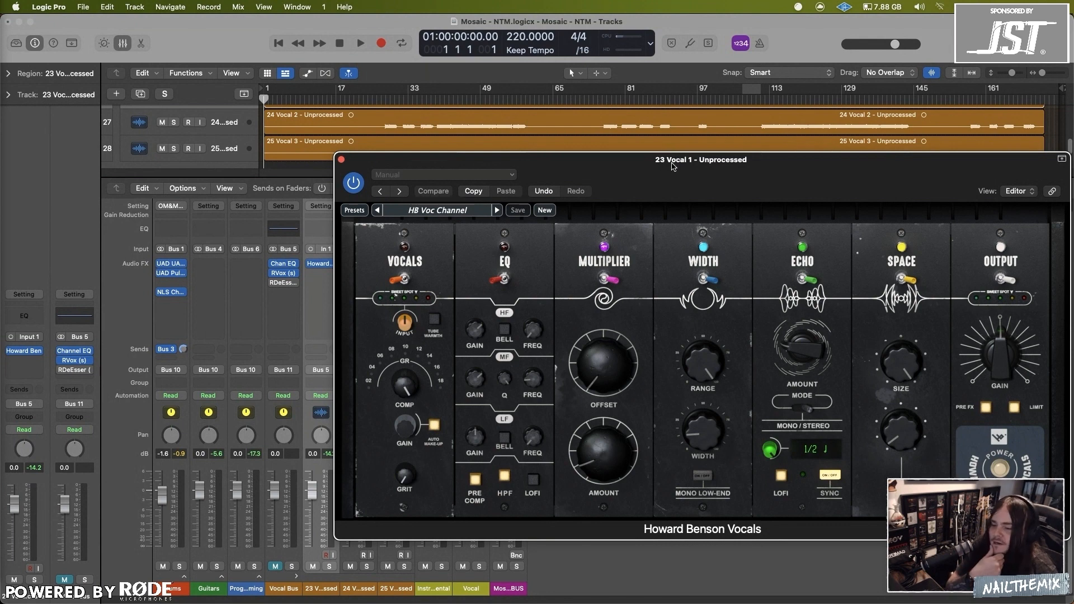
drag(671, 164, 662, 150)
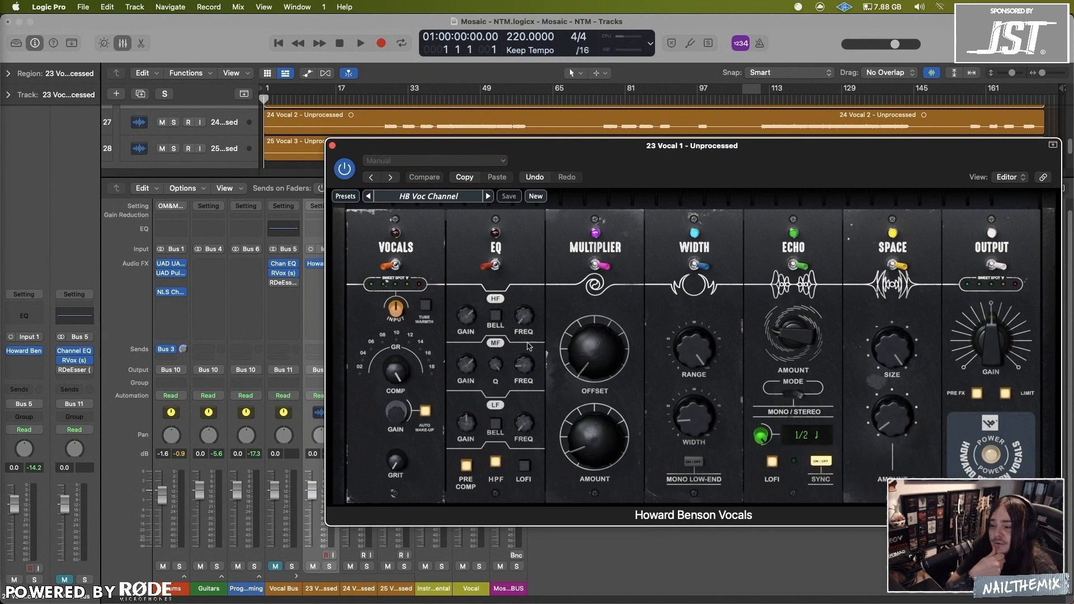
mouse_move(457, 427)
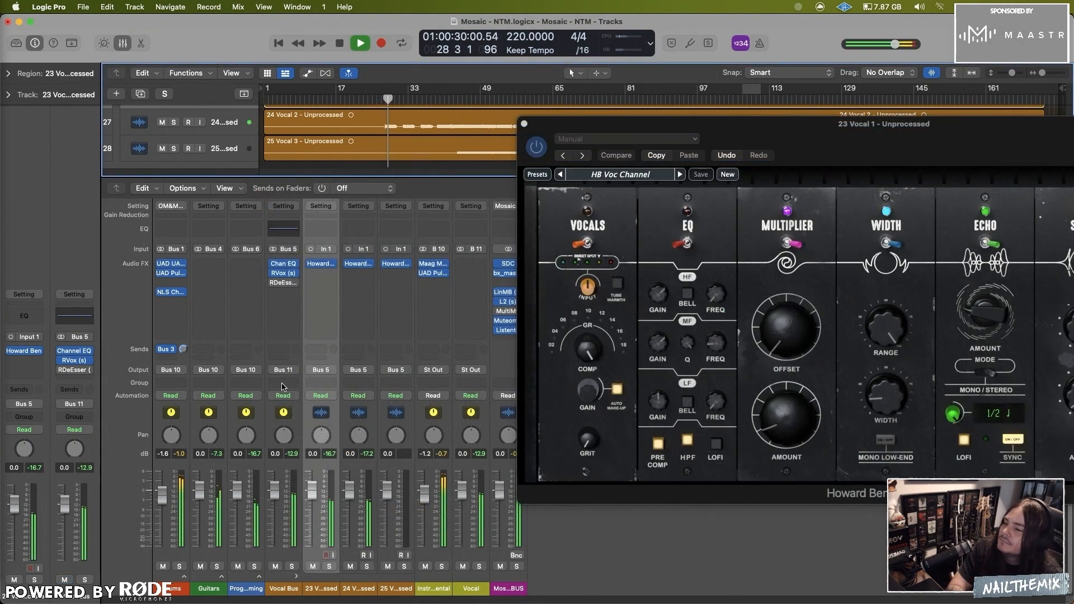
Set the RVox compression on the Vocal Bus to -3.2 during playback, and stop playback
click(284, 274)
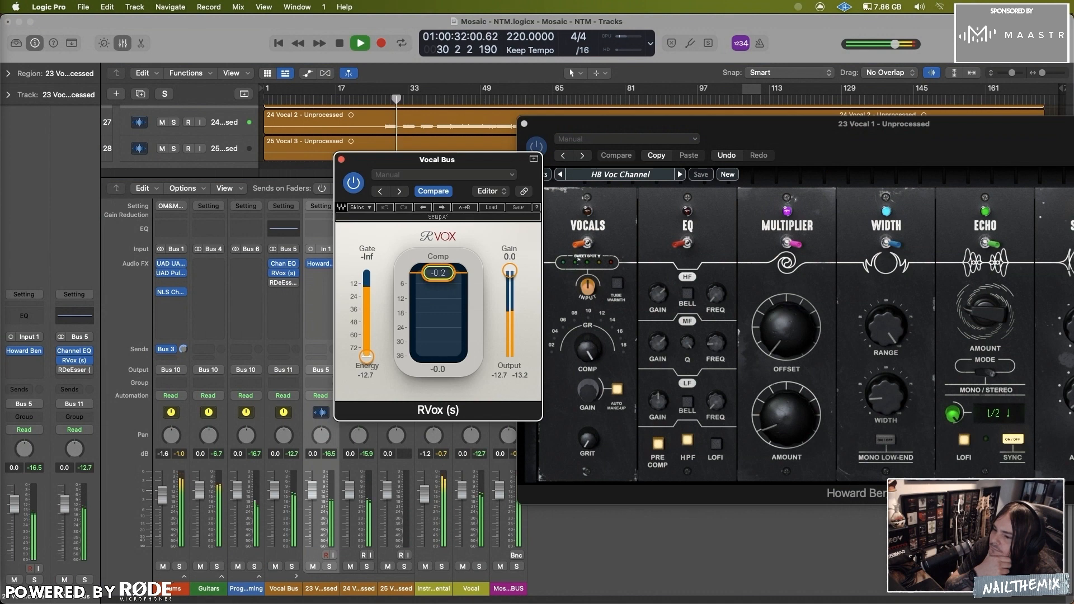
drag(438, 276, 445, 286)
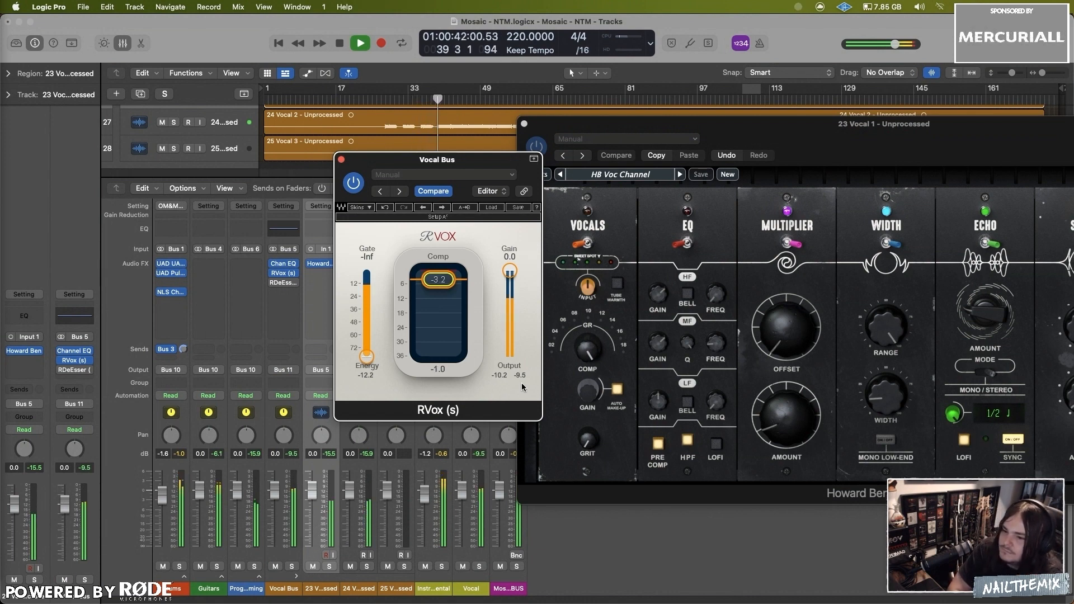
click(341, 160)
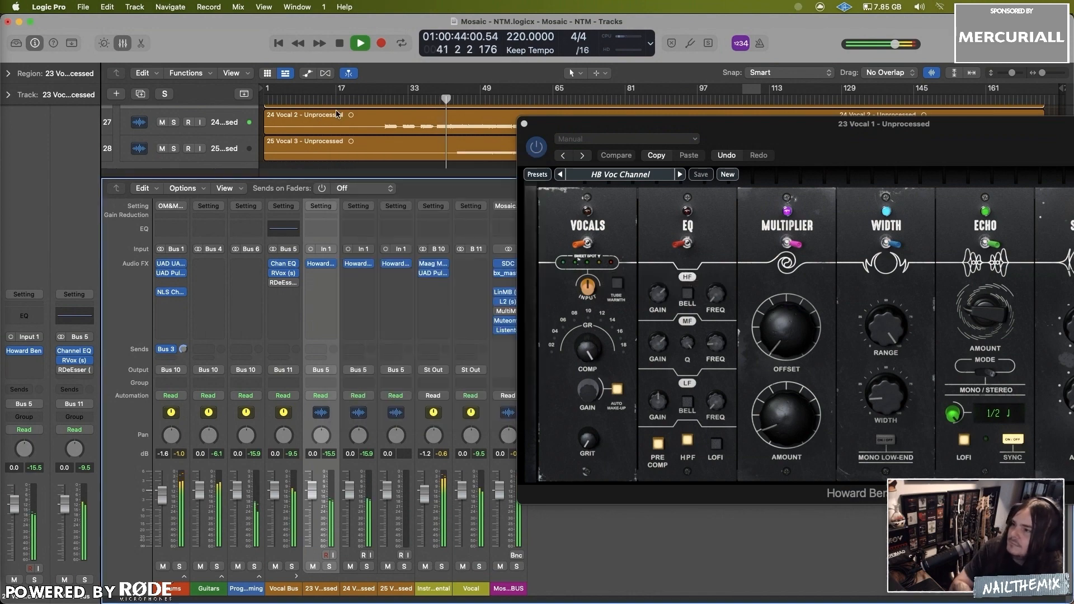
click(339, 43)
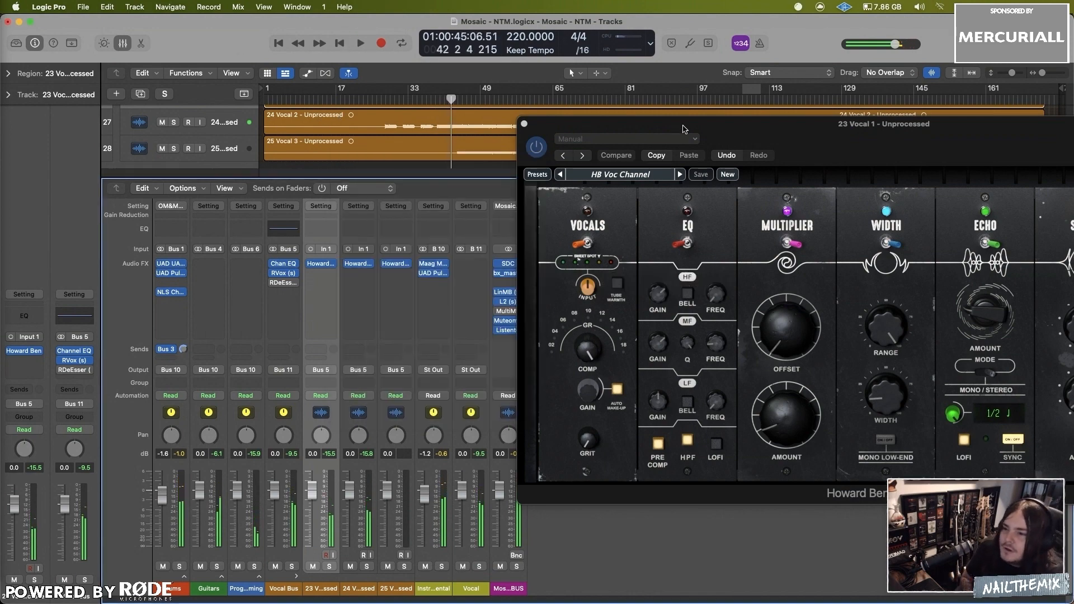
Place the playhead at bar 26, before the first vocal phrase, and close the Vocal 1 plug-in window
drag(682, 126, 479, 229)
scroll(305, 155, up, 2)
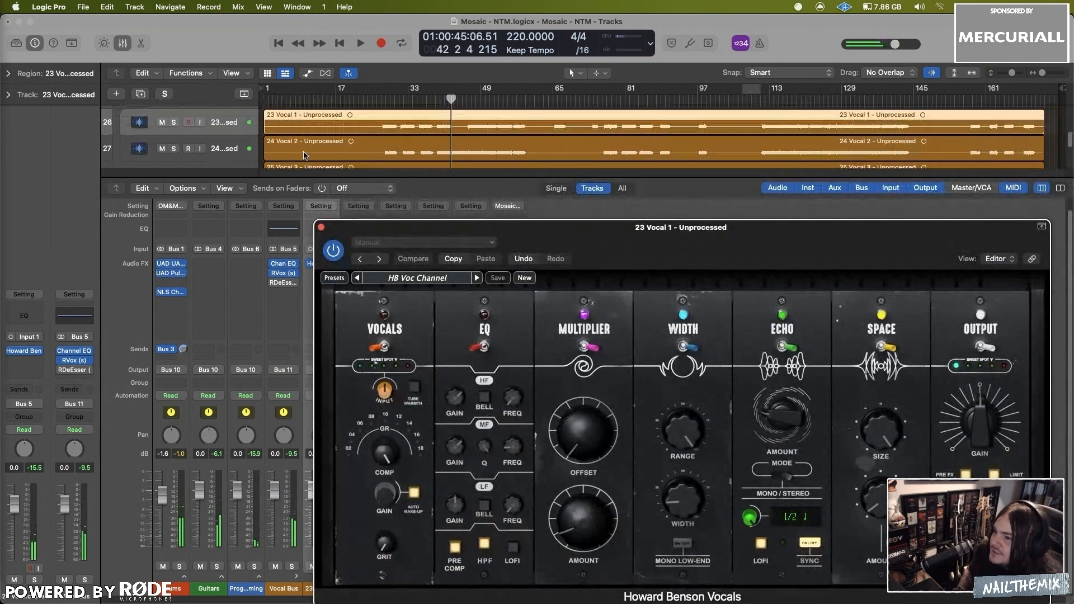
click(382, 100)
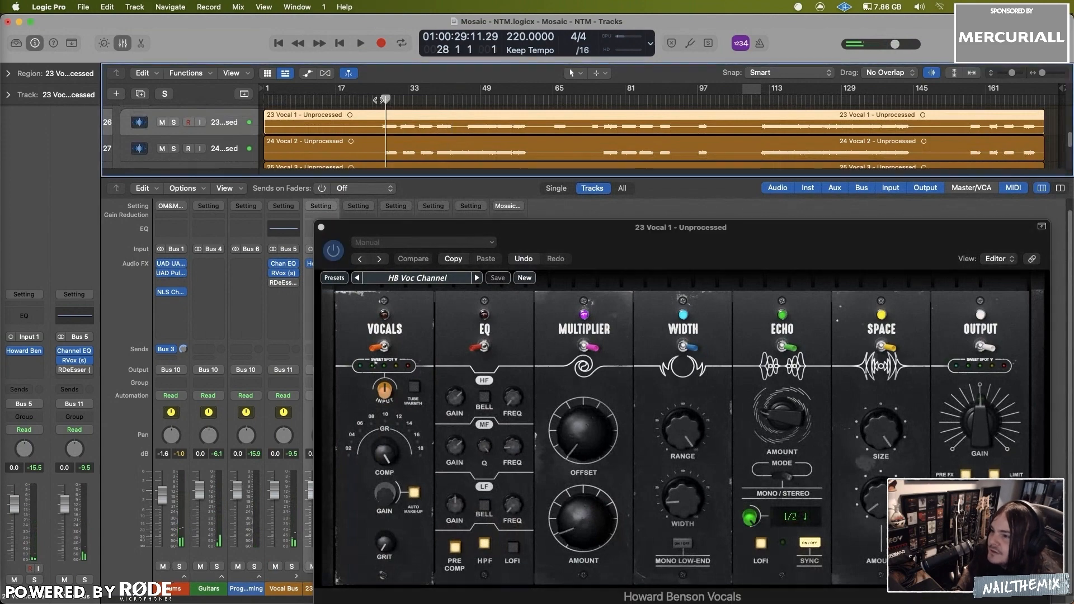
click(321, 227)
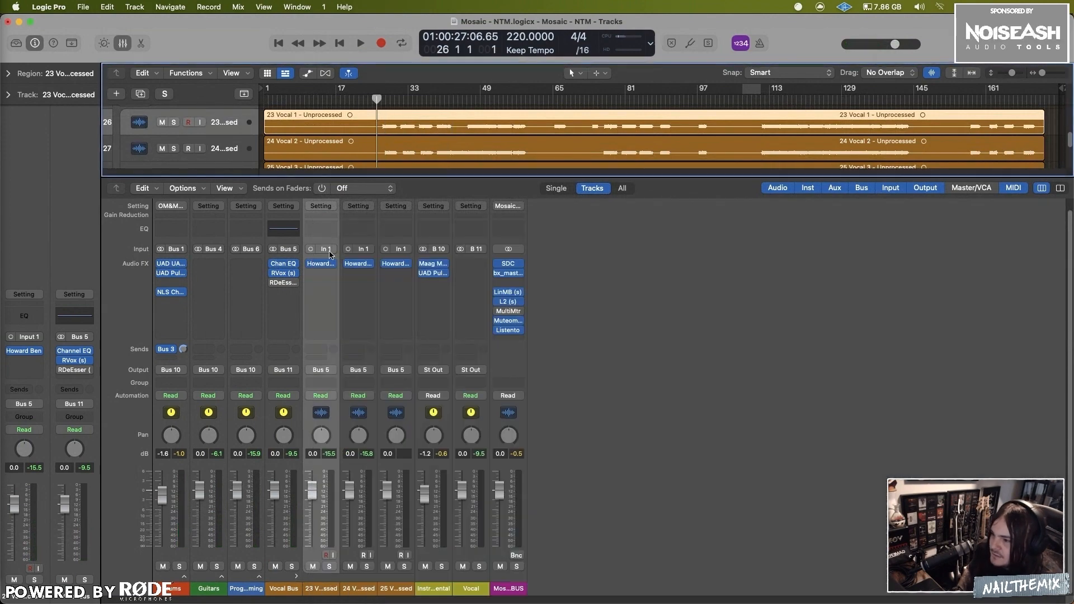
Solo the Vocal Bus and play the song, comparing all three vocals with Howard Benson Vocals bypassed and enabled
shift+click(350, 423)
shift+click(385, 423)
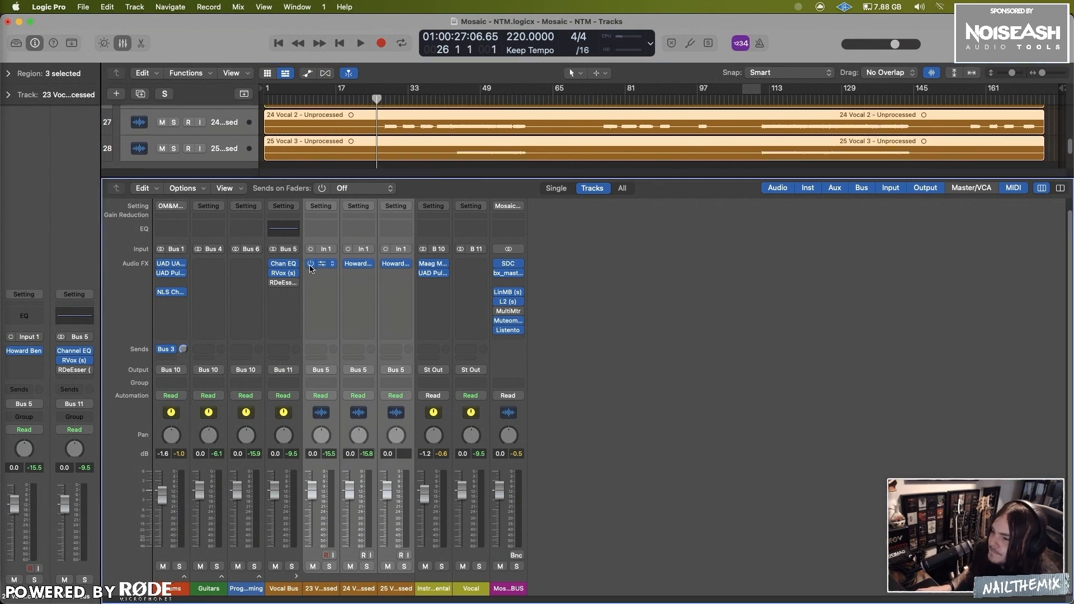
key(space)
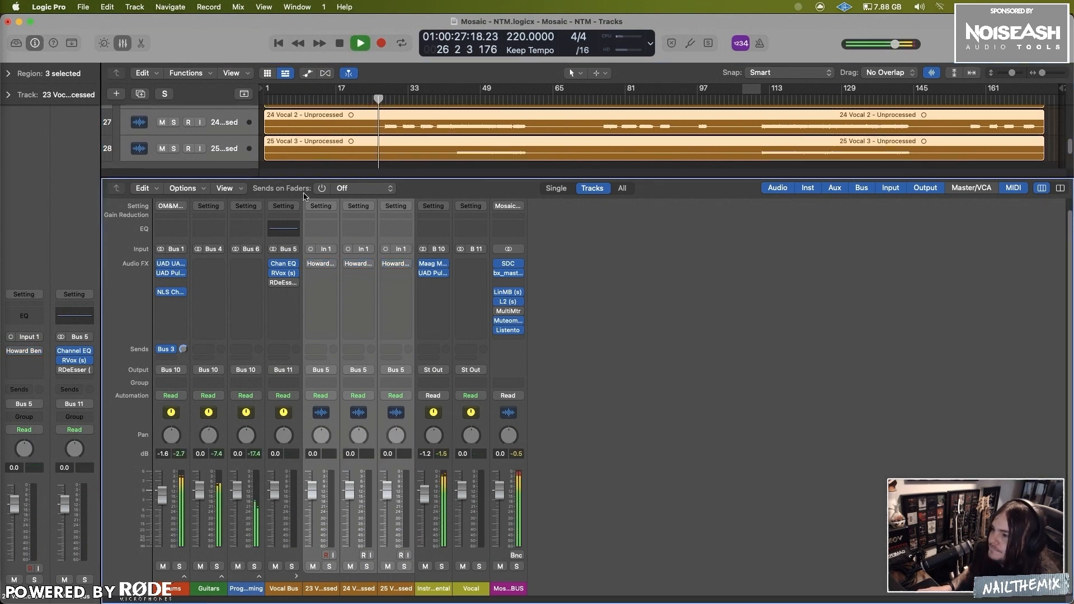
click(293, 566)
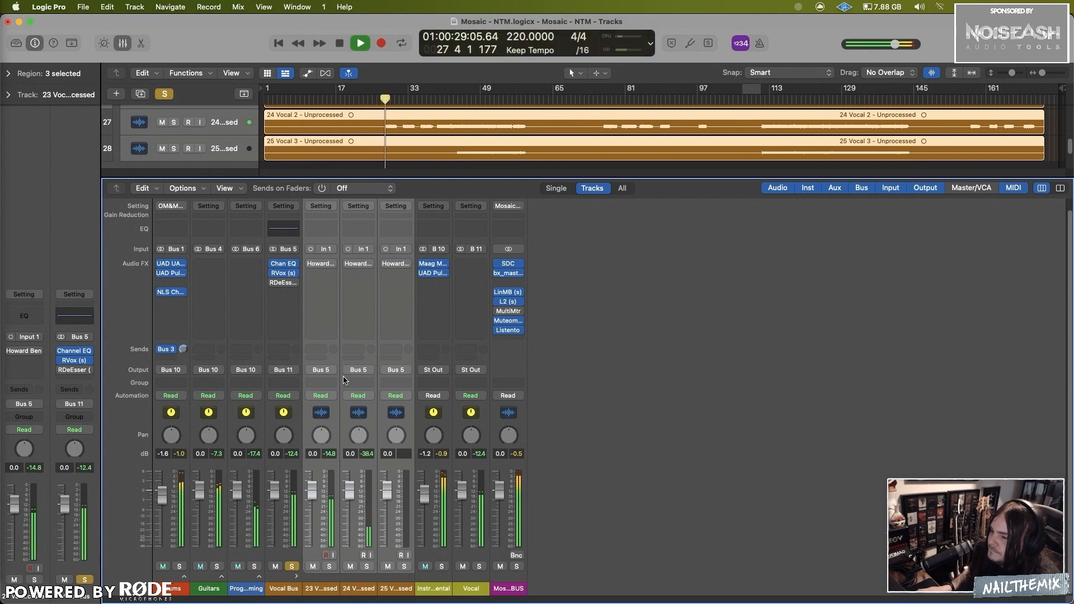
click(311, 264)
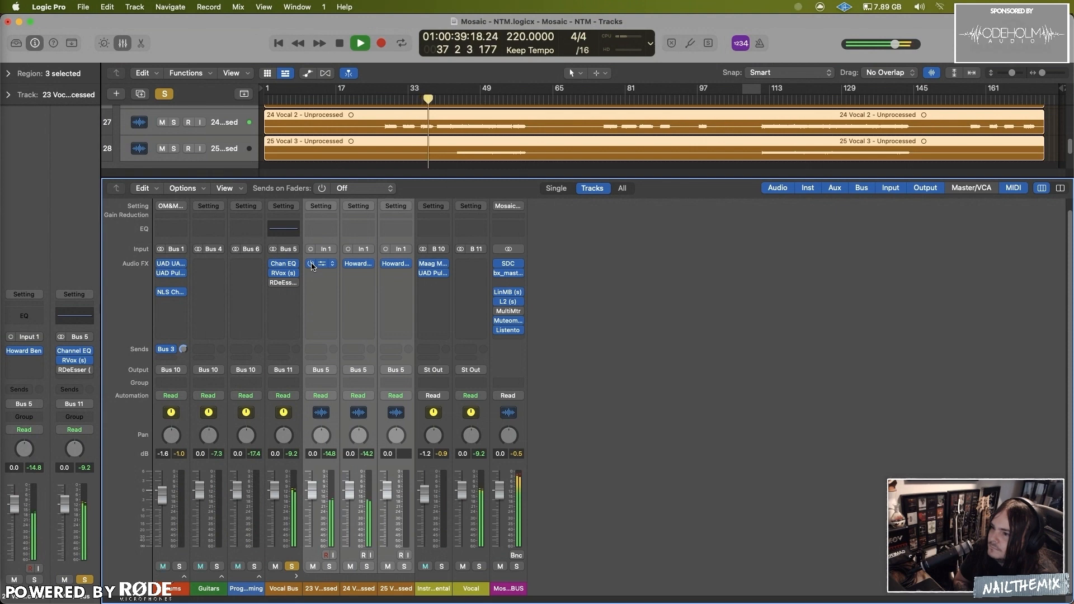
click(340, 43)
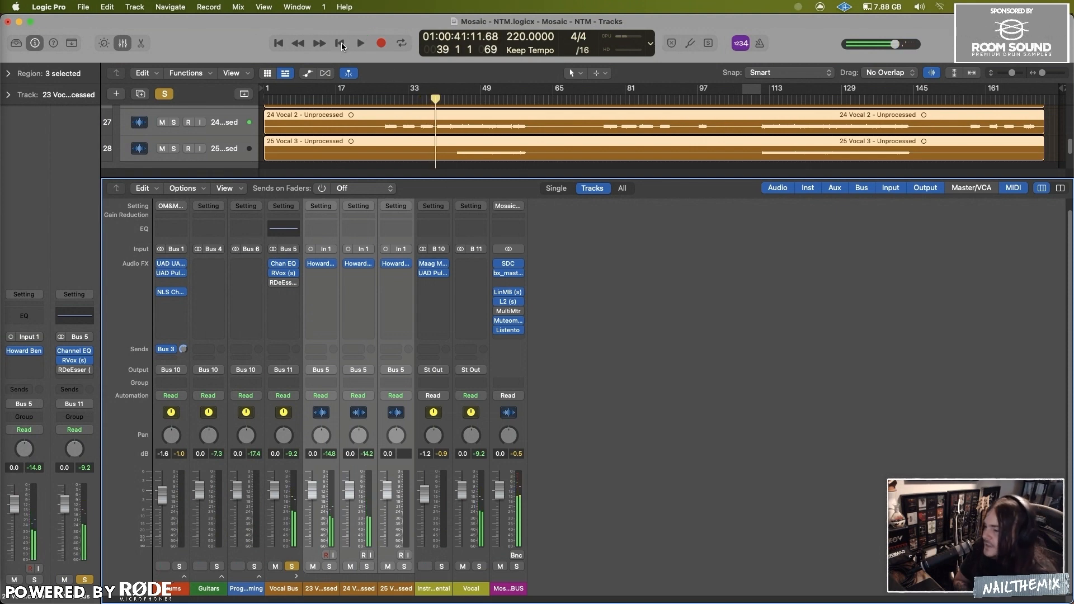
Reopen Vocal 1's Howard Benson Vocals plug-in to review its Echo and Space settings, and close it
click(324, 264)
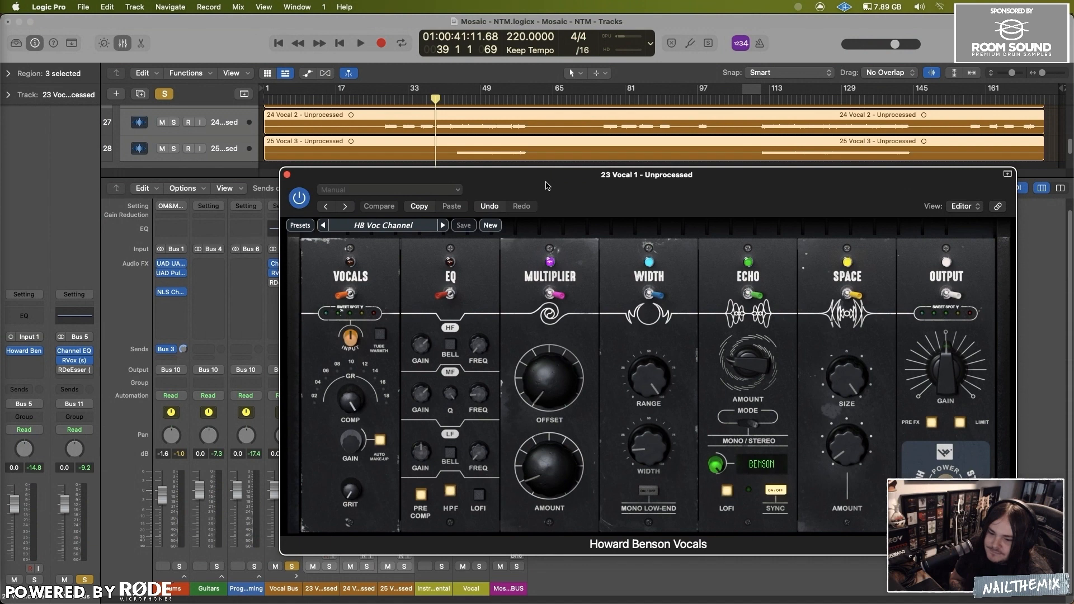
mouse_move(833, 442)
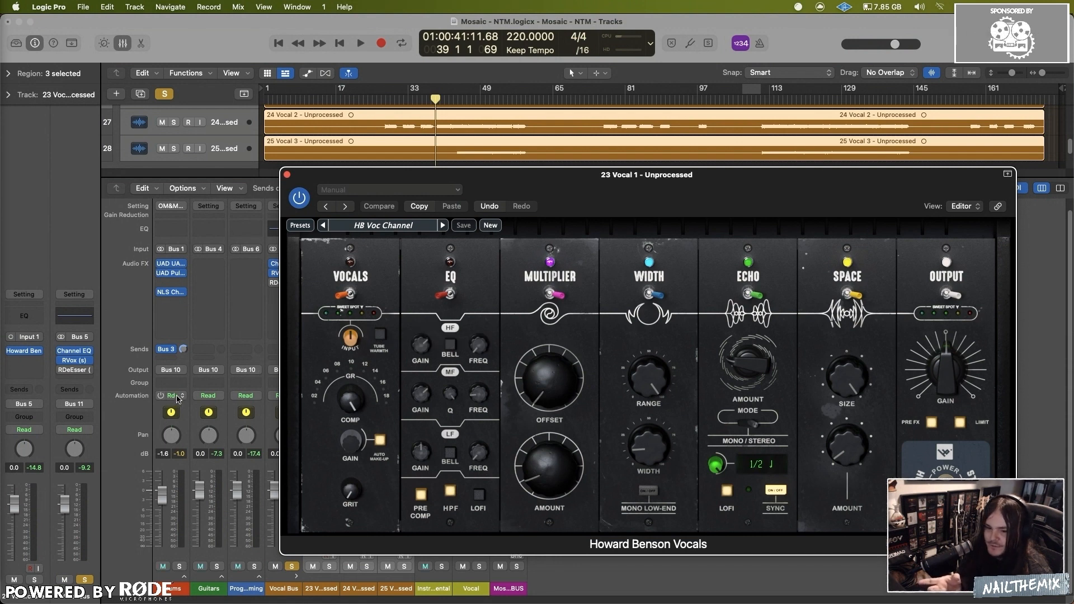
mouse_move(832, 437)
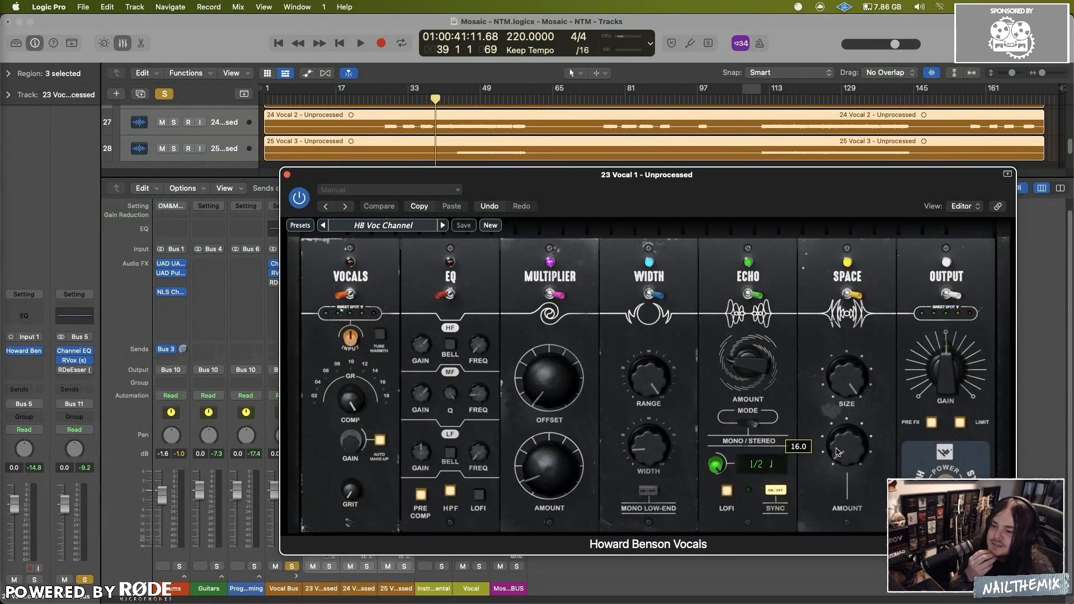
click(287, 177)
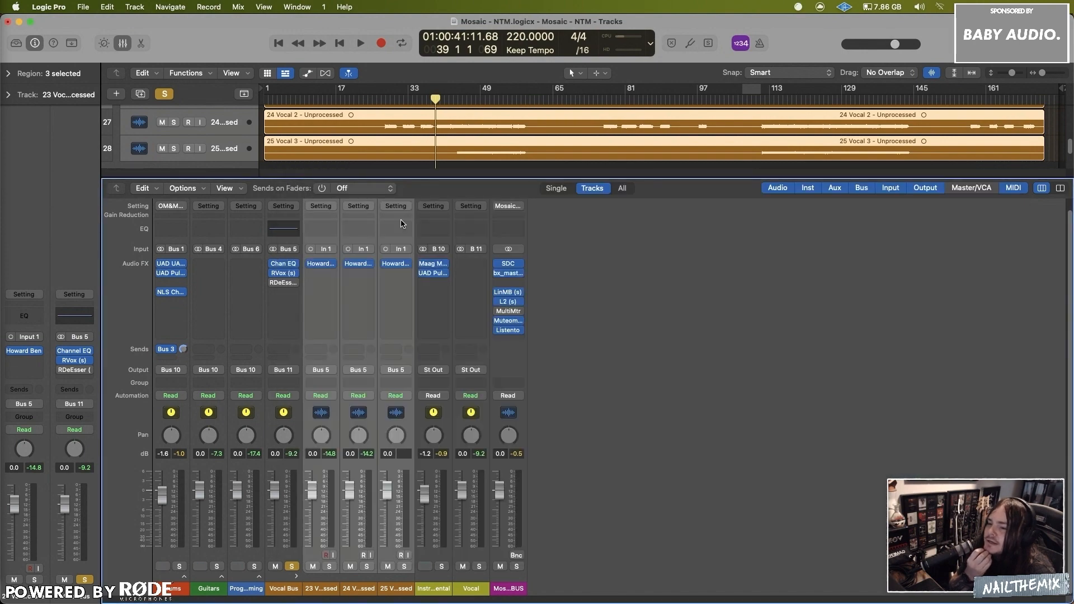